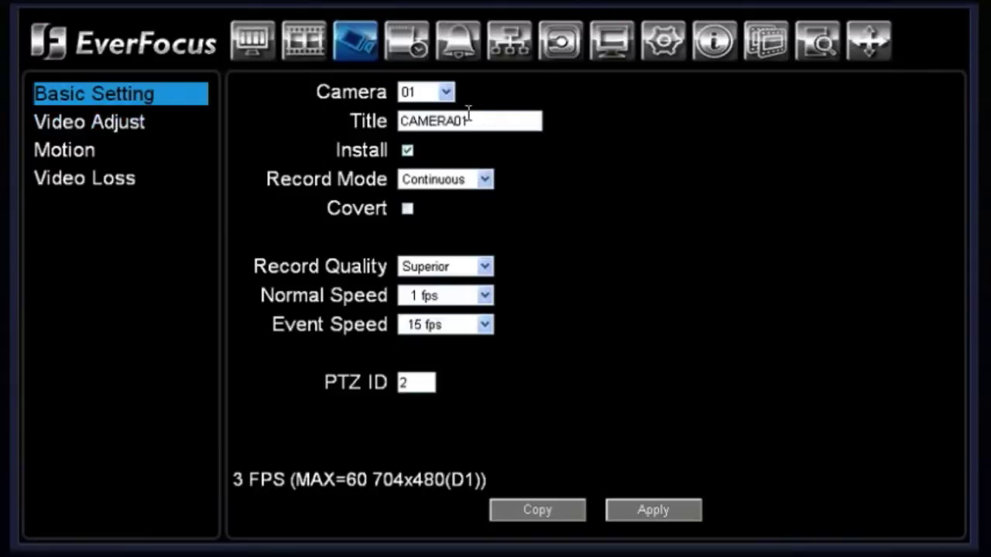
- With camera 01 selected on Basic Setting, clear its Install checkbox
click(448, 92)
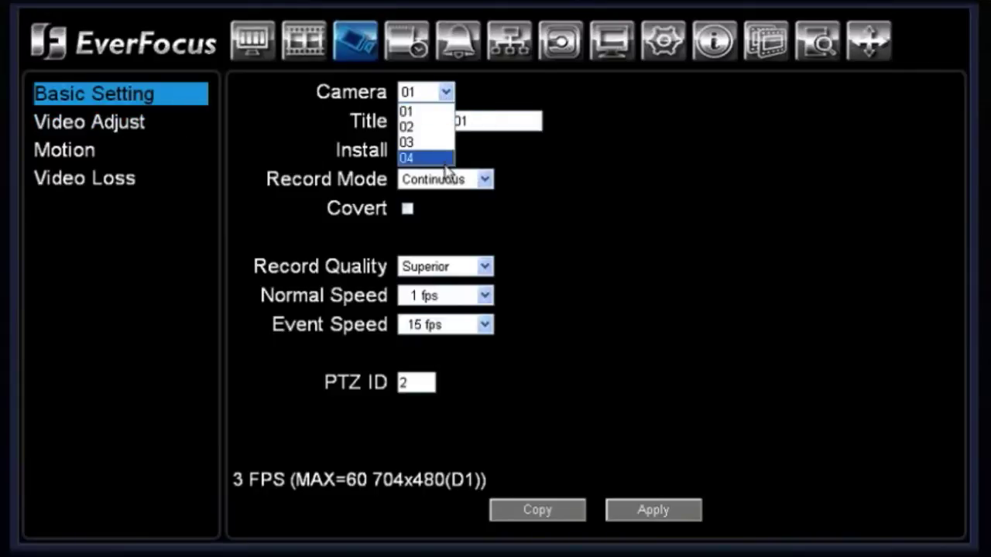
click(443, 111)
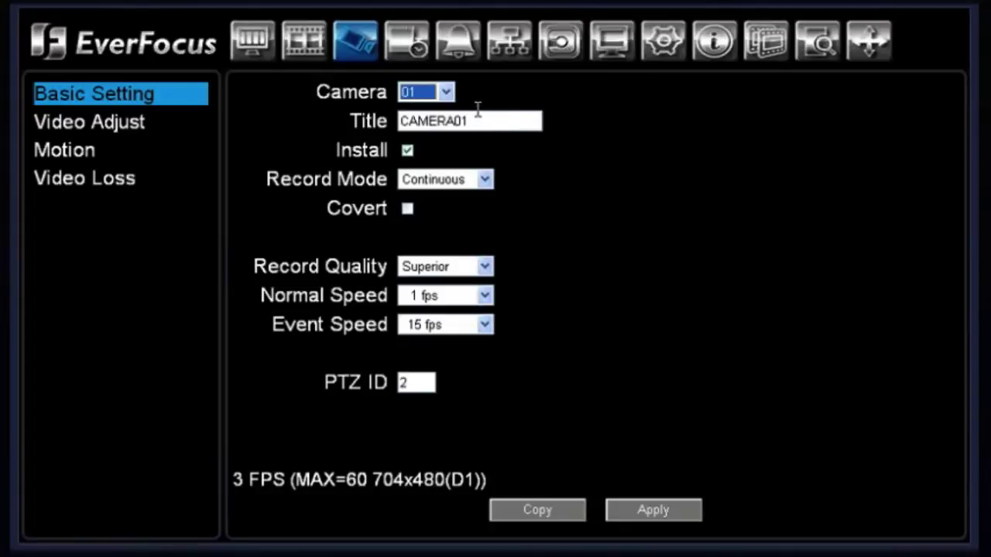
click(408, 151)
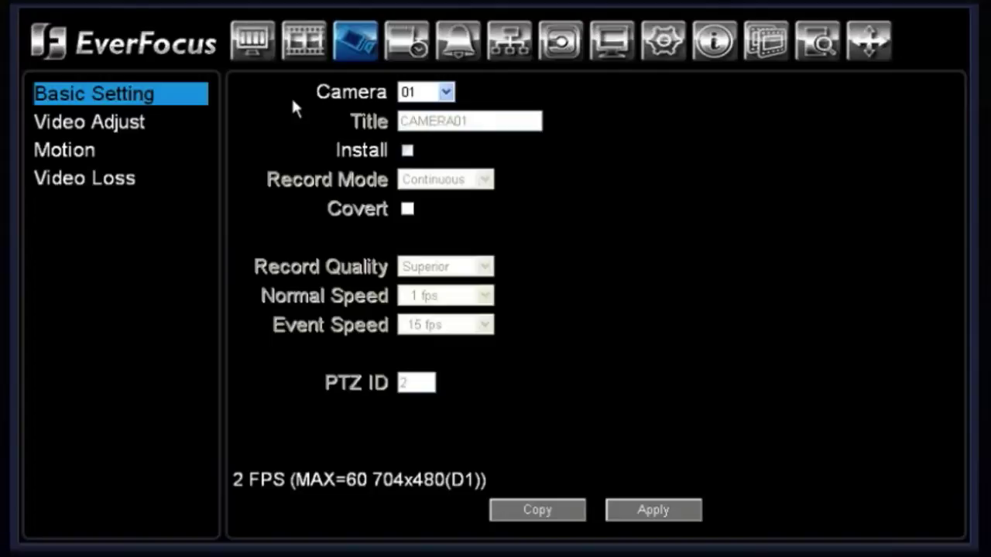
- Re-check Install for camera 01 to restore its CAMERA01 title, record mode, quality and speed settings
click(408, 150)
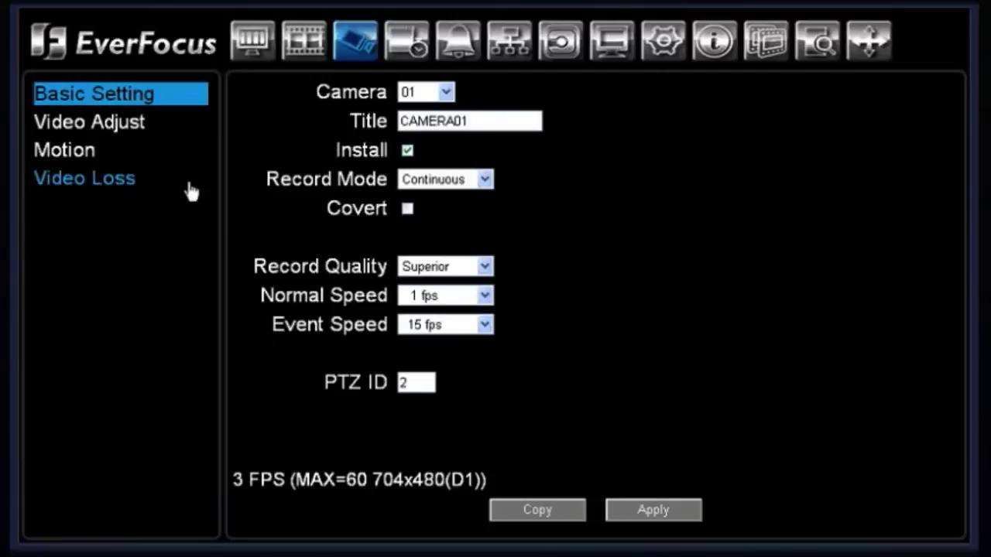
click(483, 181)
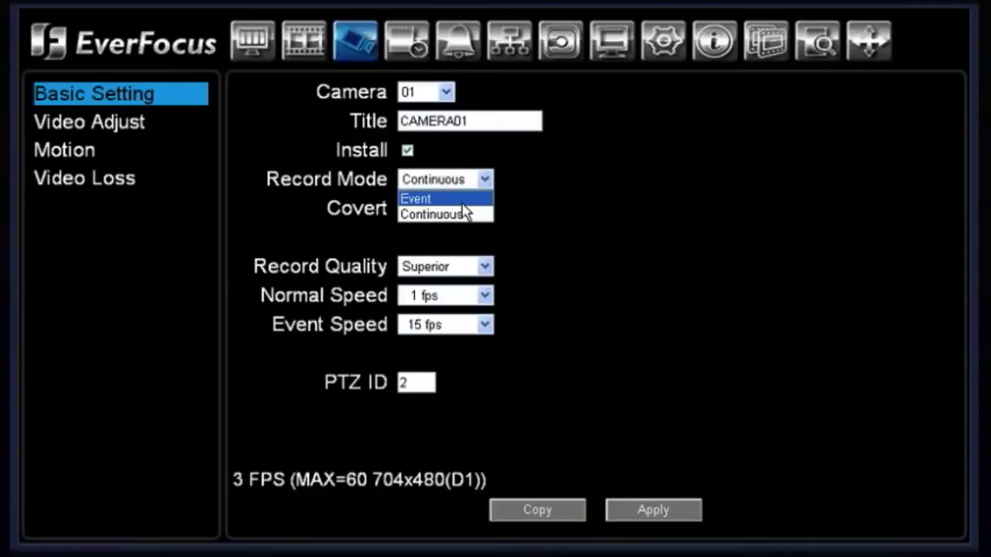
click(469, 213)
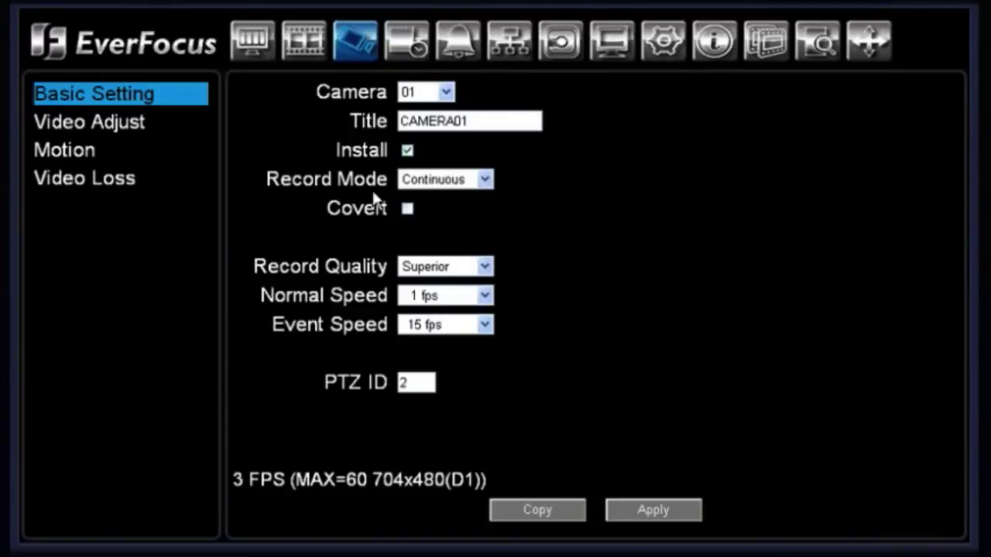
- Keep Superior record quality and show camera 01's Video Adjust page (brightness 125, contrast 121, color 128)
click(485, 267)
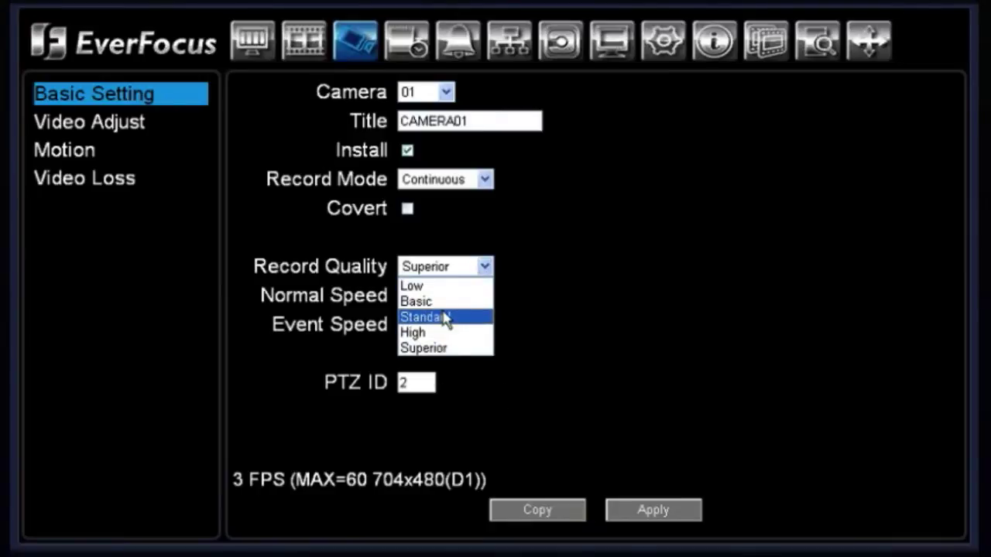
click(484, 268)
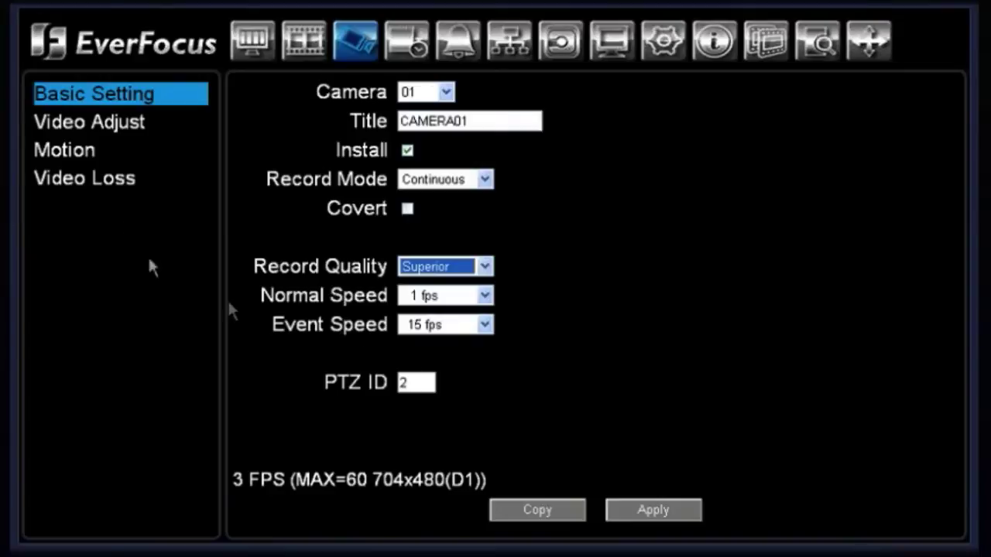
click(119, 132)
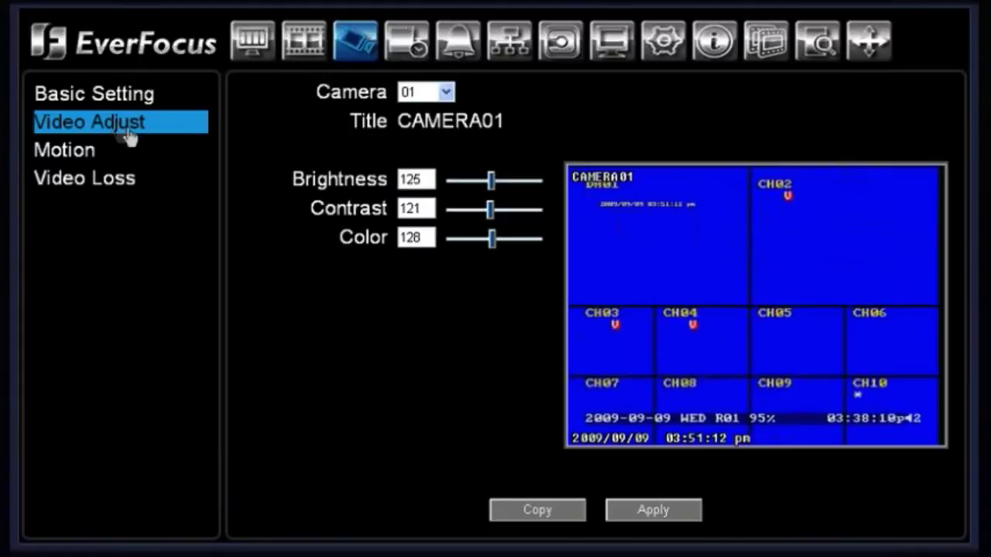
- Keep camera 01 selected on Video Adjust and move to its Motion settings page
click(448, 92)
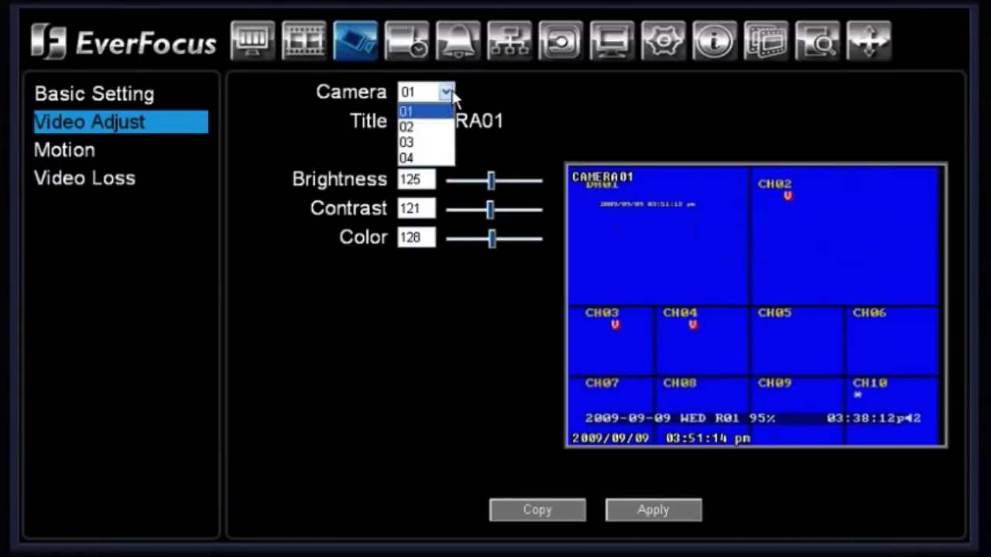
click(447, 106)
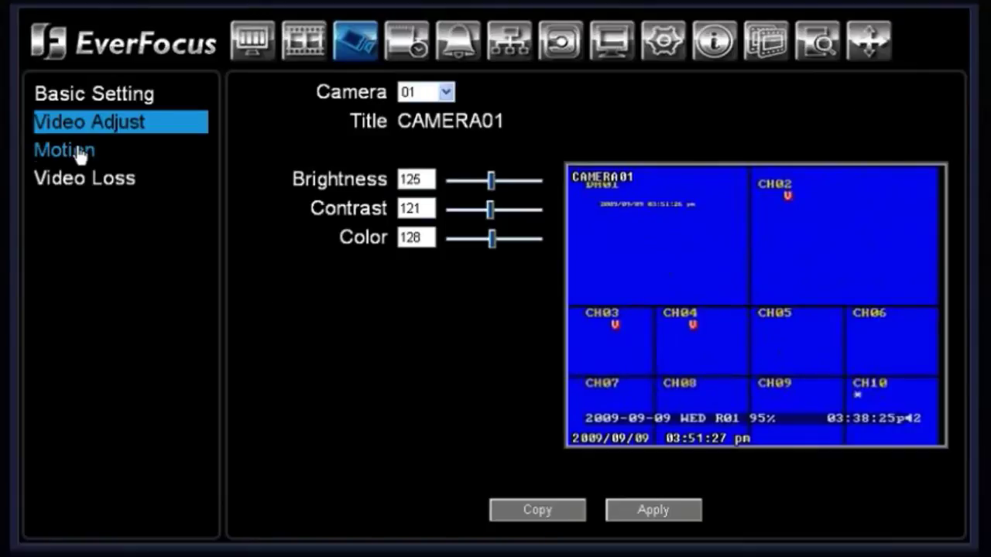
click(79, 153)
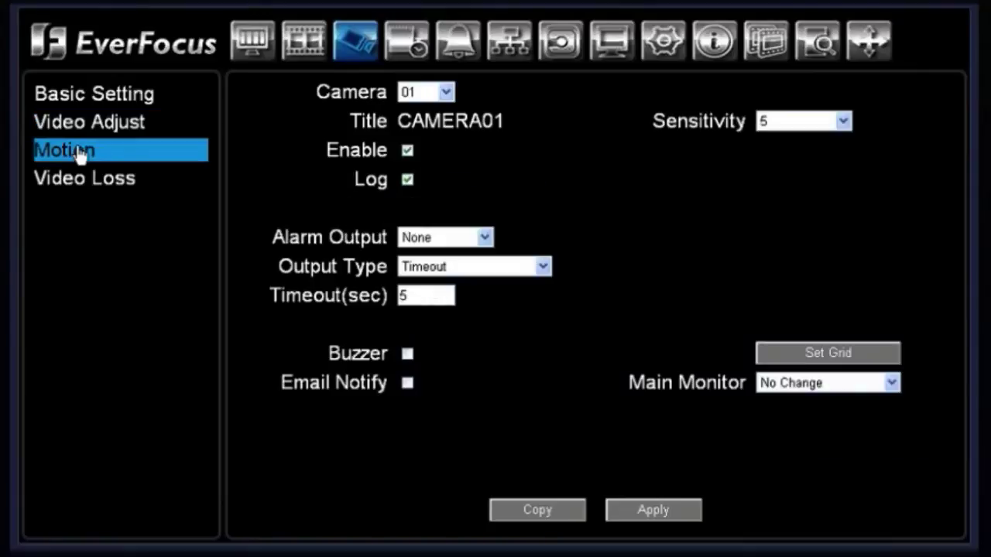
click(433, 93)
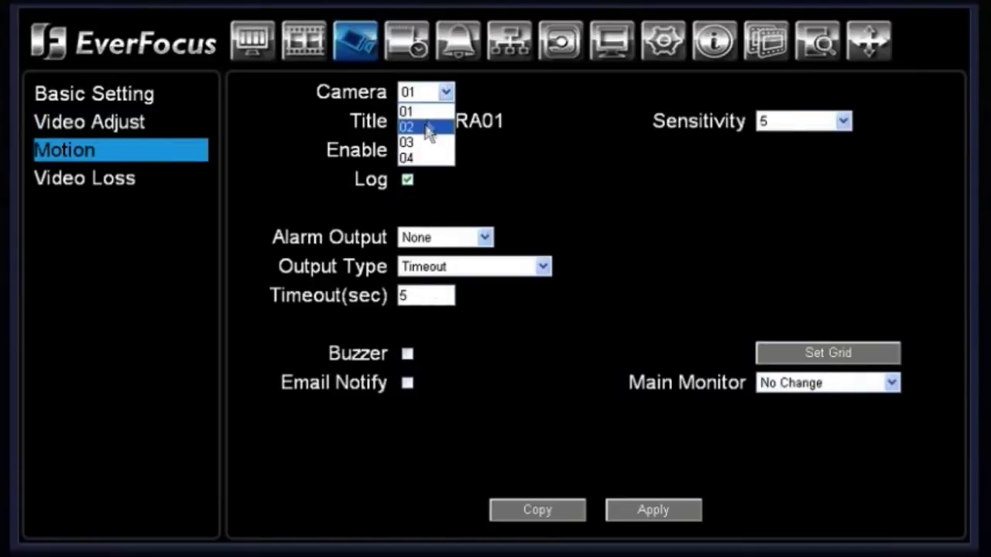
click(425, 112)
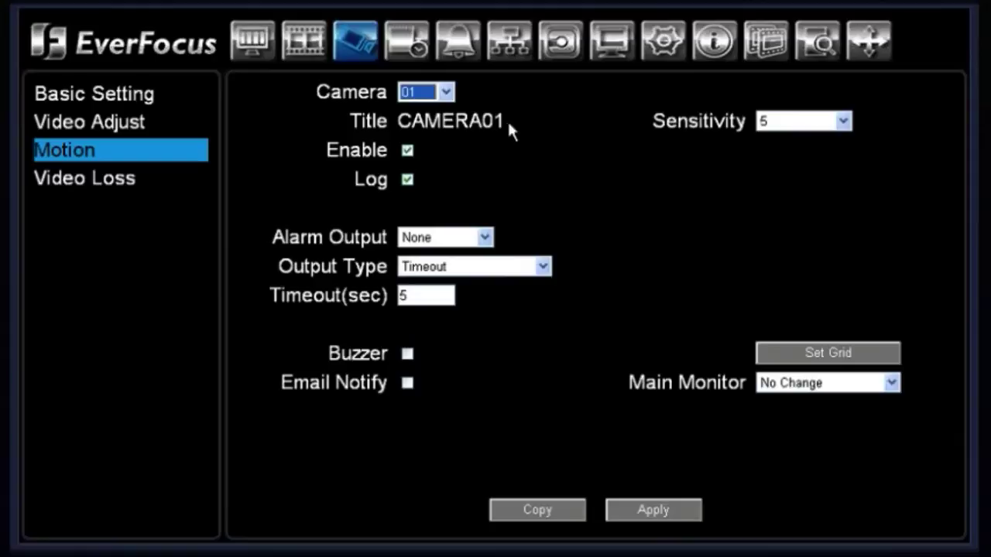
click(406, 153)
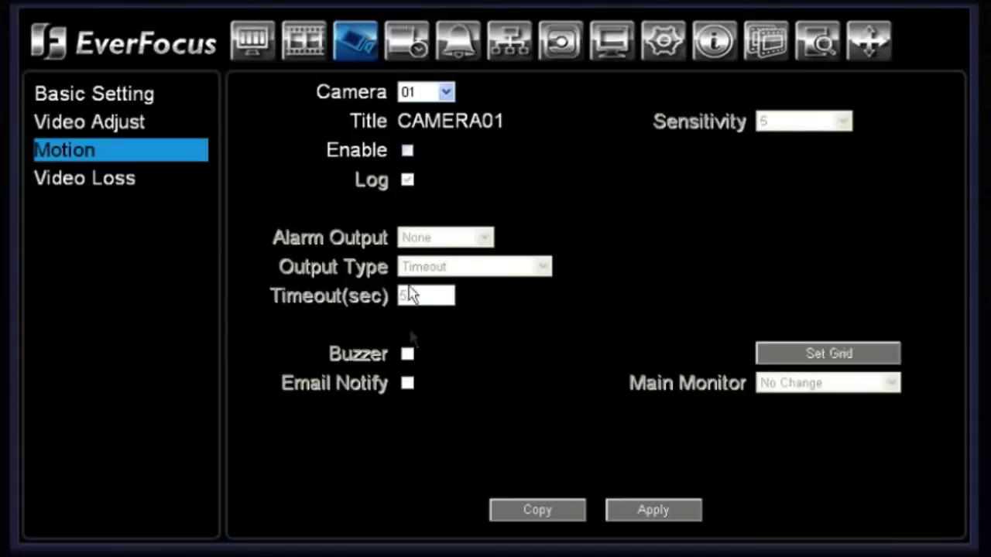
click(407, 150)
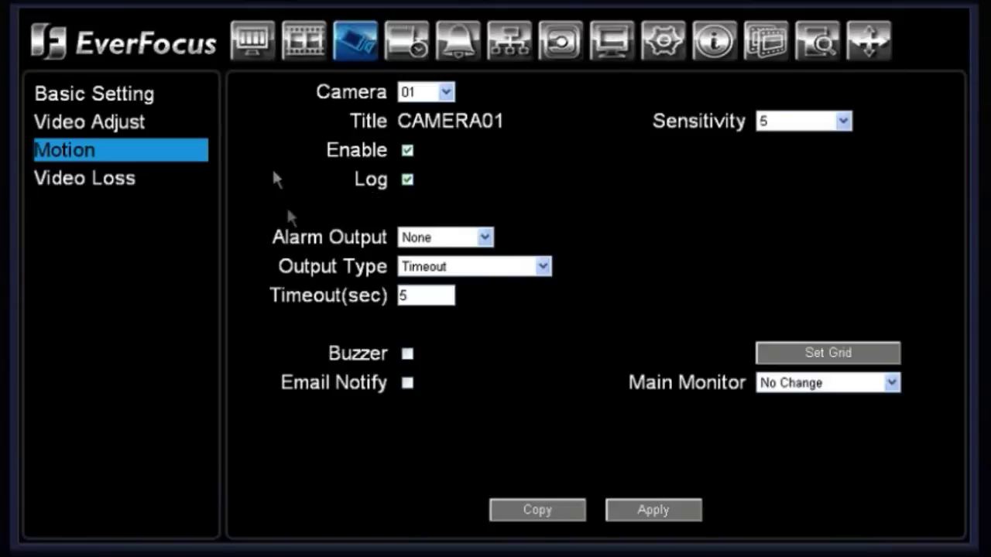
- Keep Alarm Output at None and Output Type at Timeout, and enable the motion Buzzer
click(484, 238)
click(484, 239)
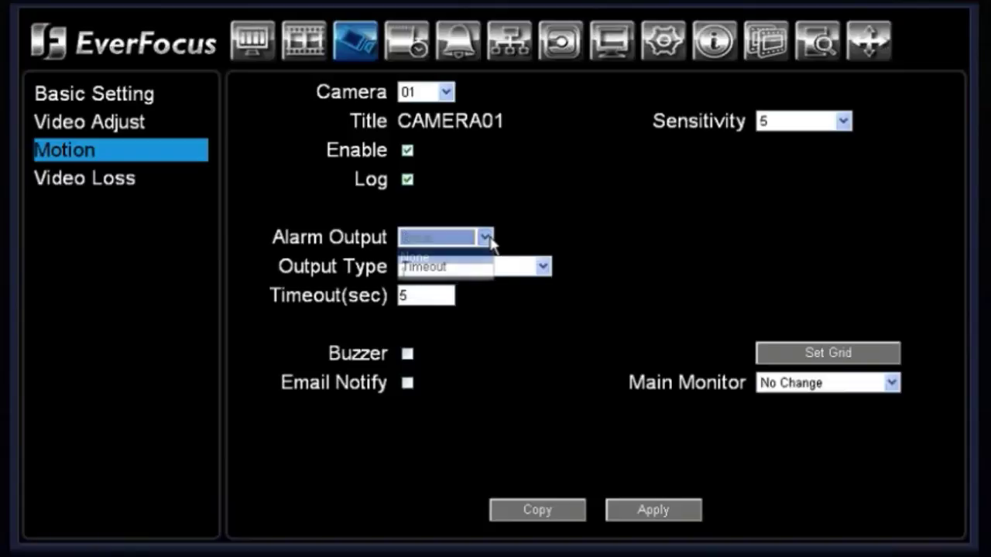
click(544, 267)
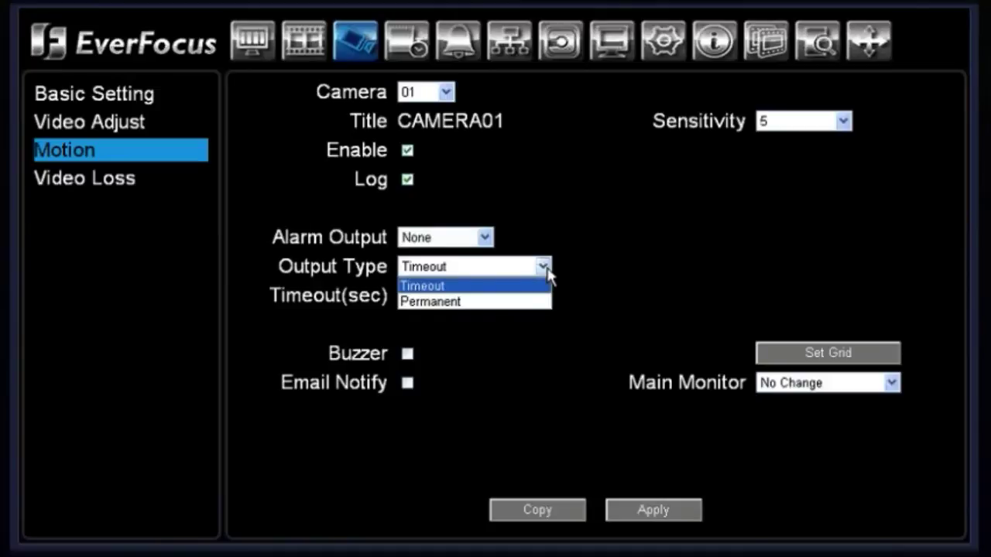
click(544, 267)
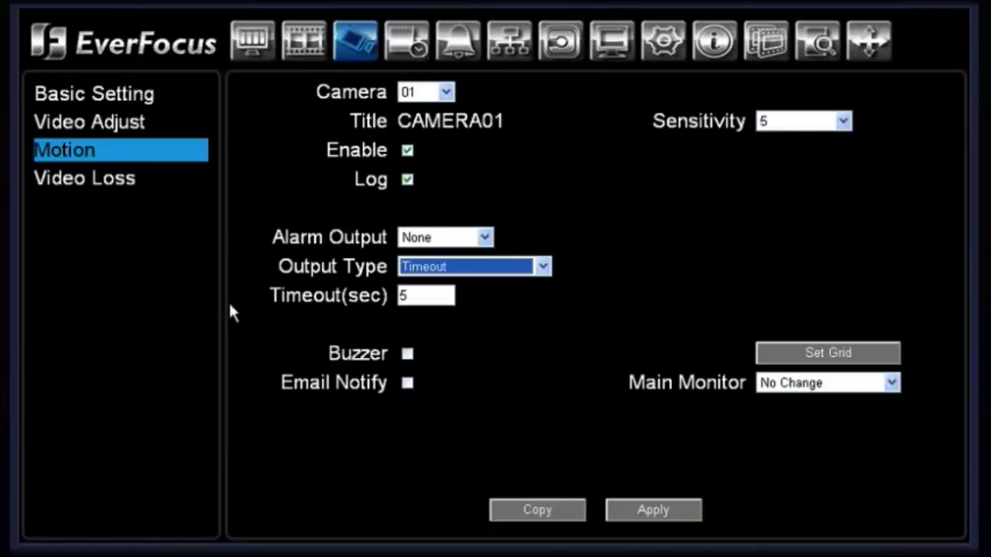
click(410, 358)
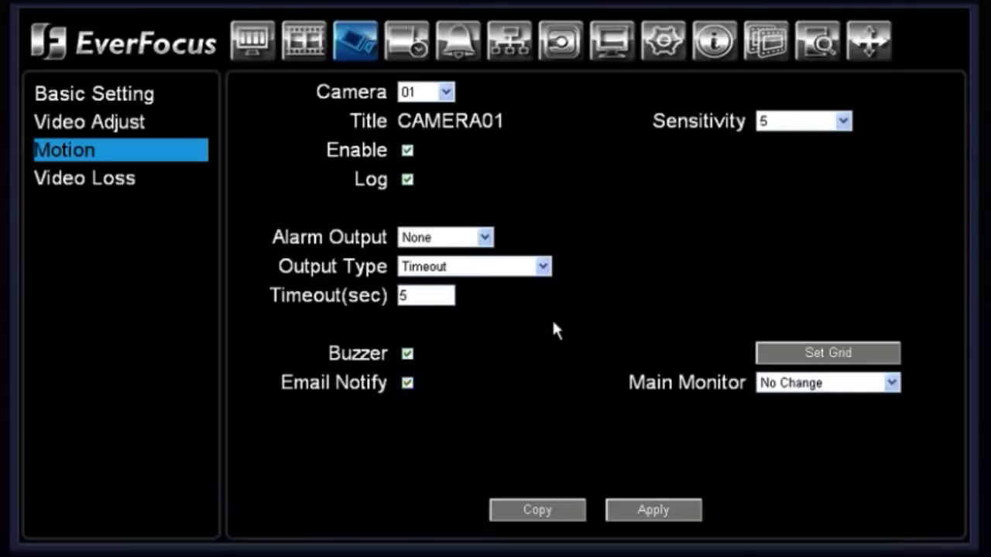
- Uncheck Email Notify and Buzzer, keep sensitivity at 5, and show camera 01's motion grid
click(408, 382)
click(408, 353)
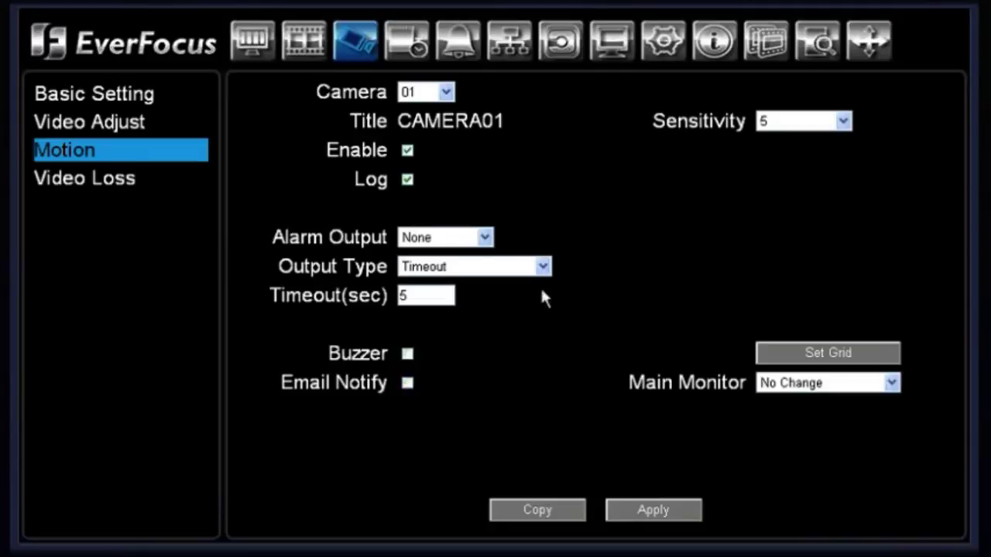
click(842, 122)
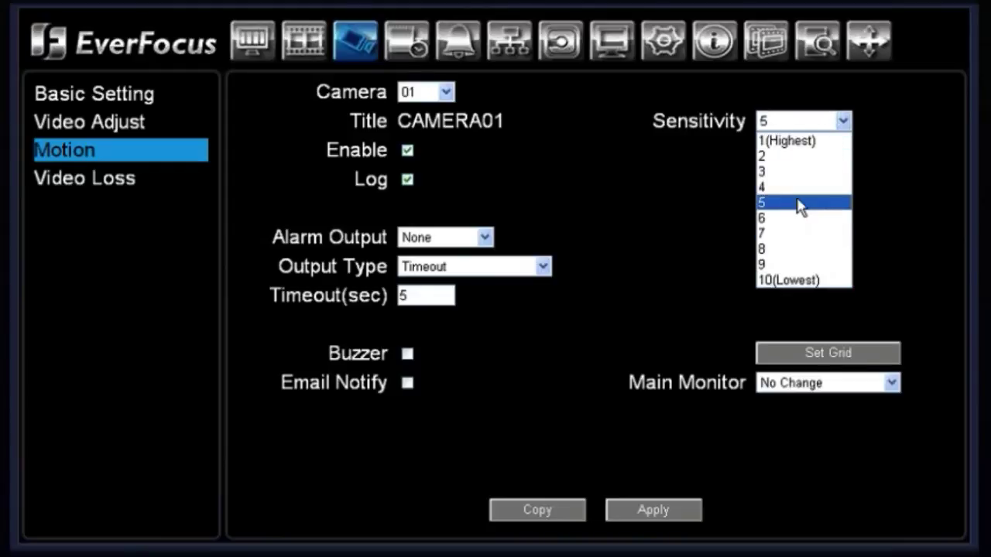
click(800, 204)
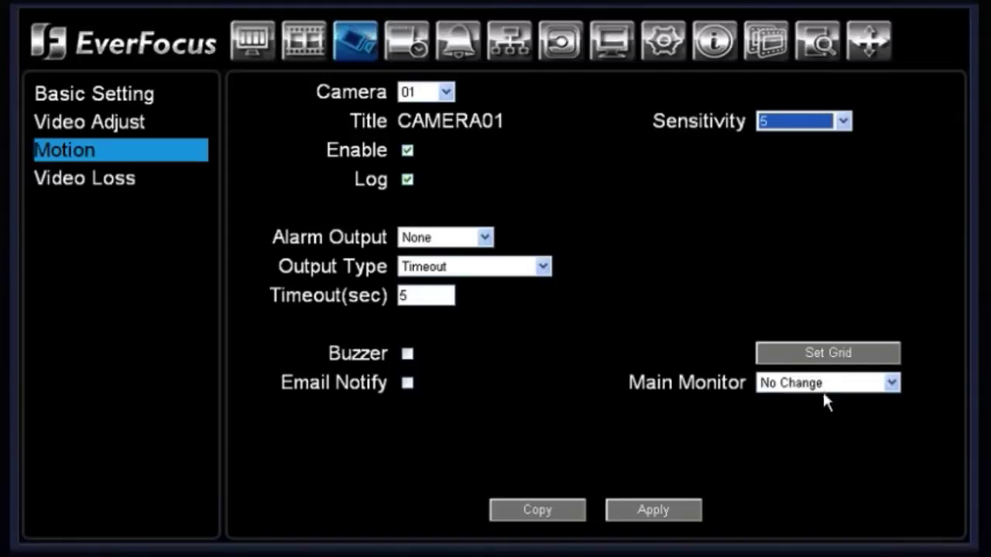
click(870, 355)
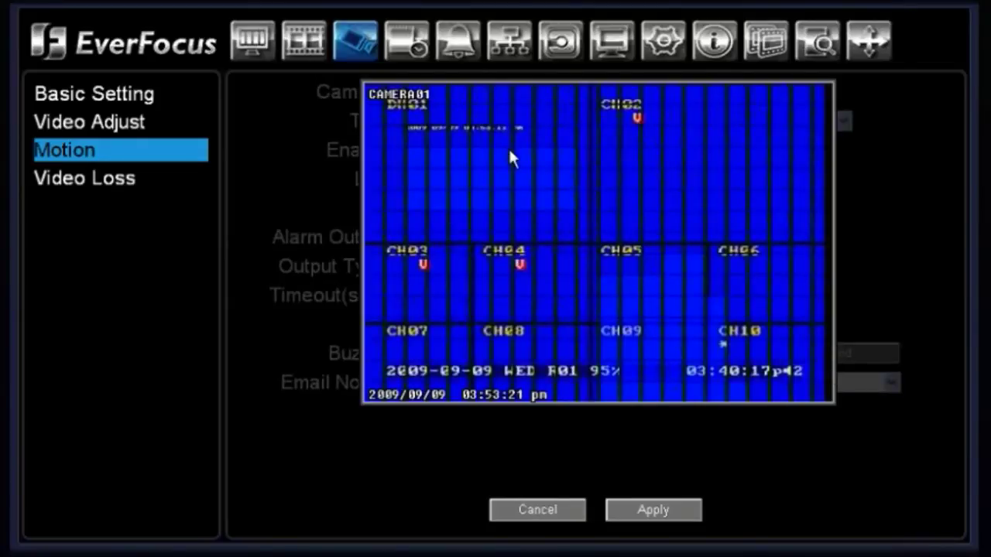
- Close camera 01's grid and review camera 02's motion detection grid
click(612, 510)
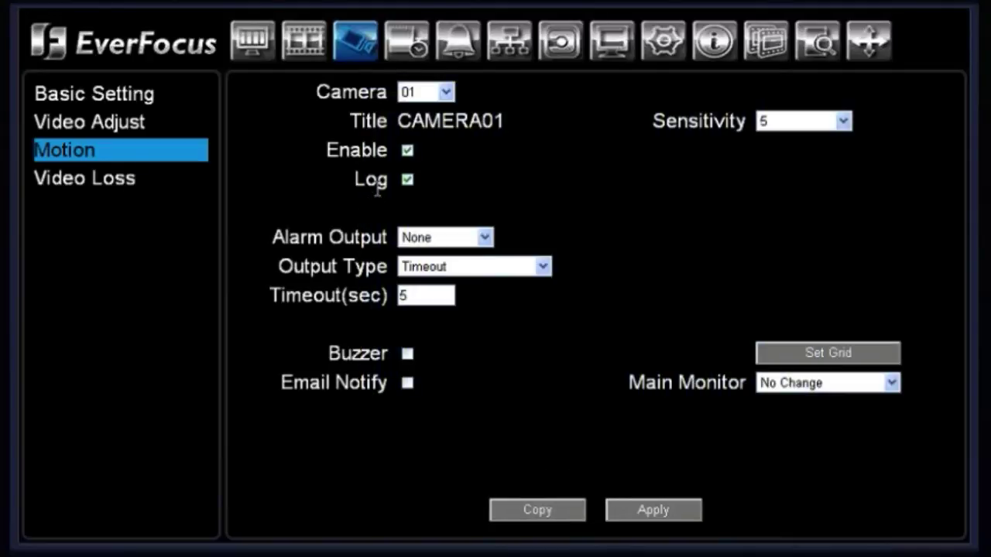
click(446, 92)
click(422, 121)
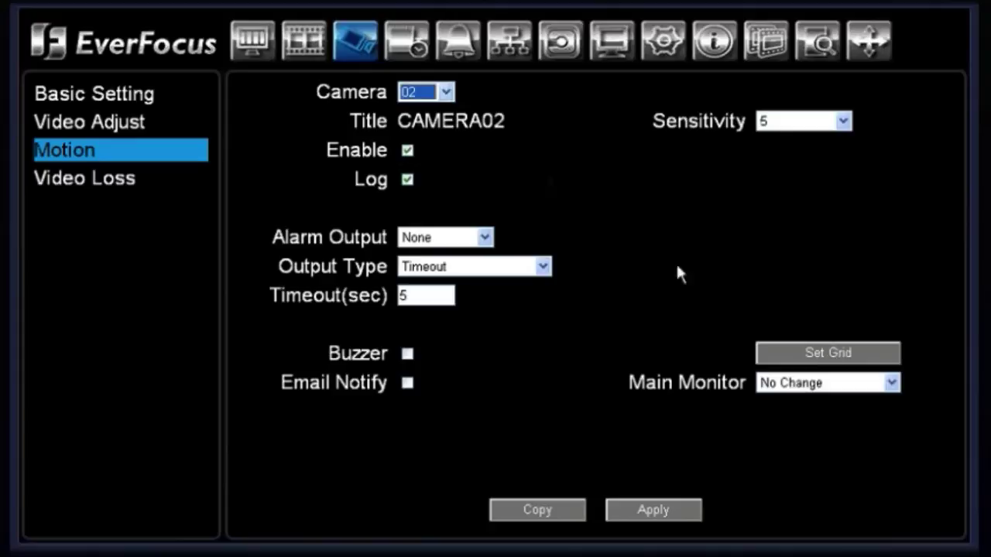
click(855, 354)
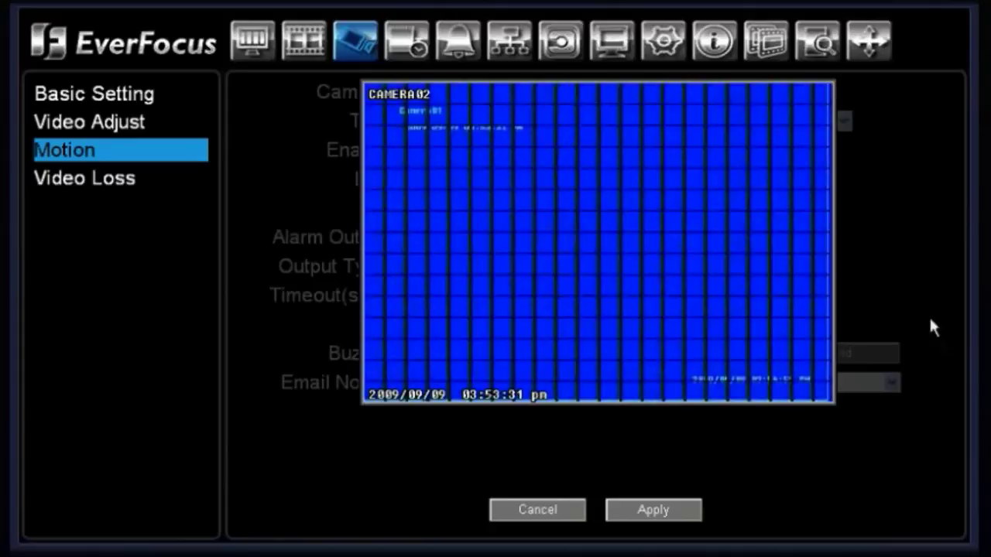
right_click(914, 360)
- Review camera 03's motion grid, then bring up camera 04's motion grid
click(446, 93)
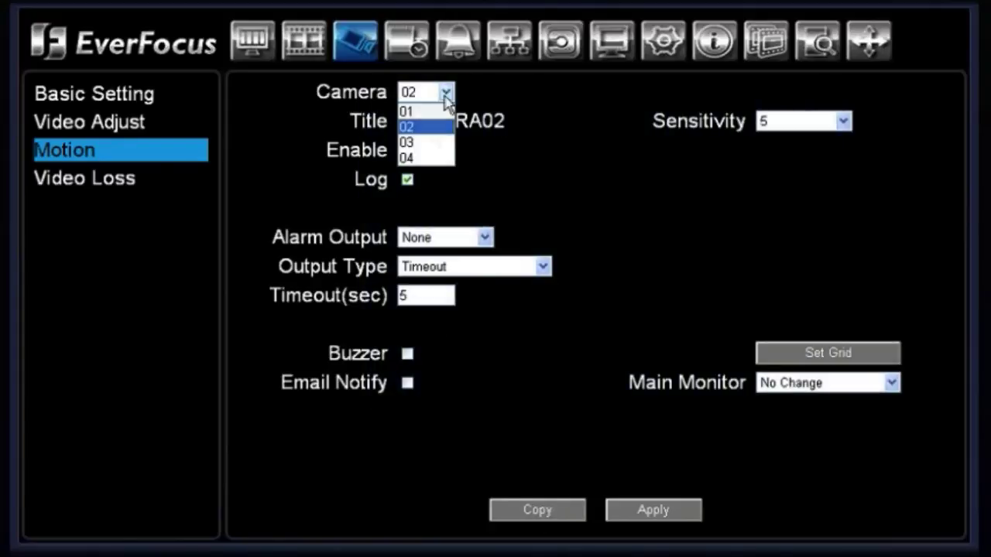
click(427, 142)
click(825, 353)
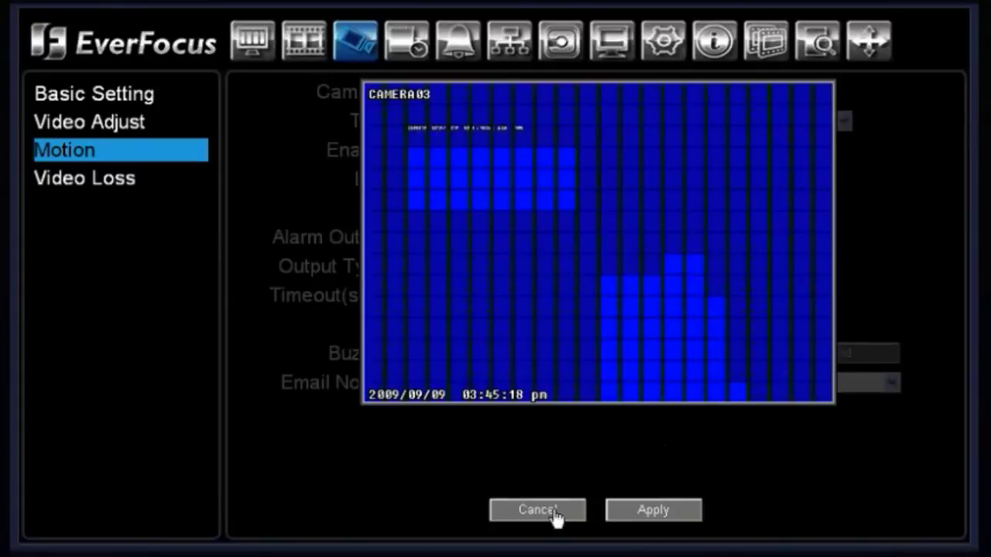
click(554, 517)
key(Return)
click(812, 353)
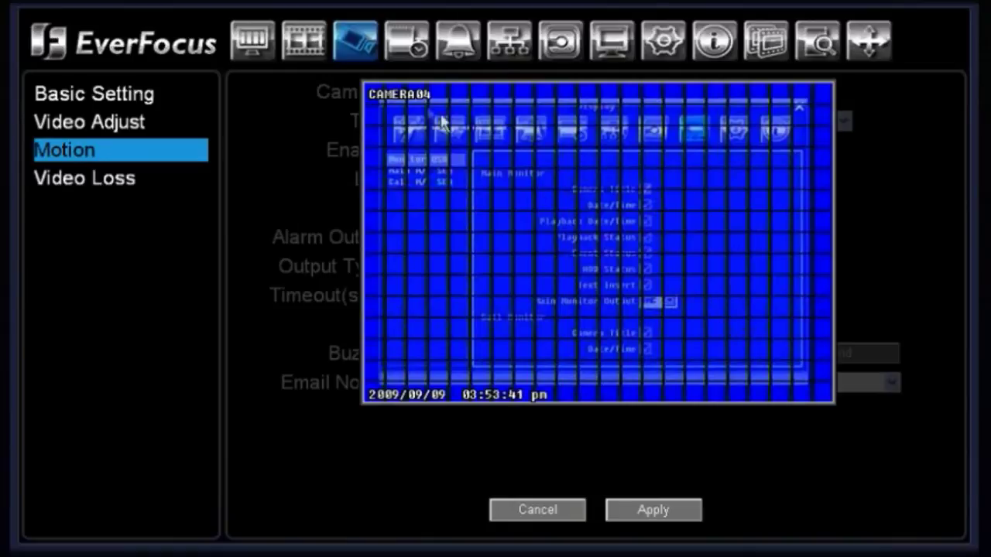
- On camera 04's grid, mark the top two rows, unmark a central block, then cancel
click(384, 112)
drag(768, 141, 795, 137)
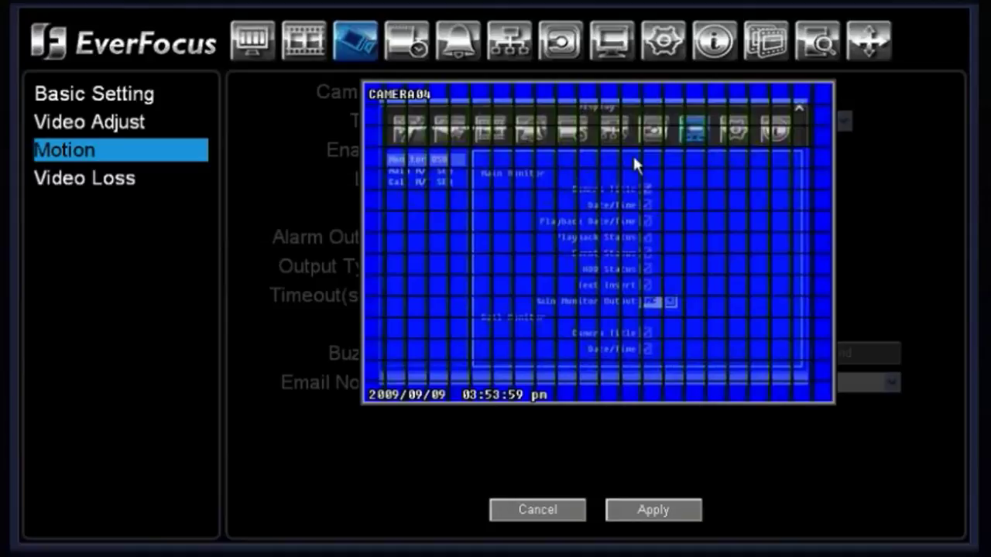
drag(720, 334, 531, 228)
click(577, 515)
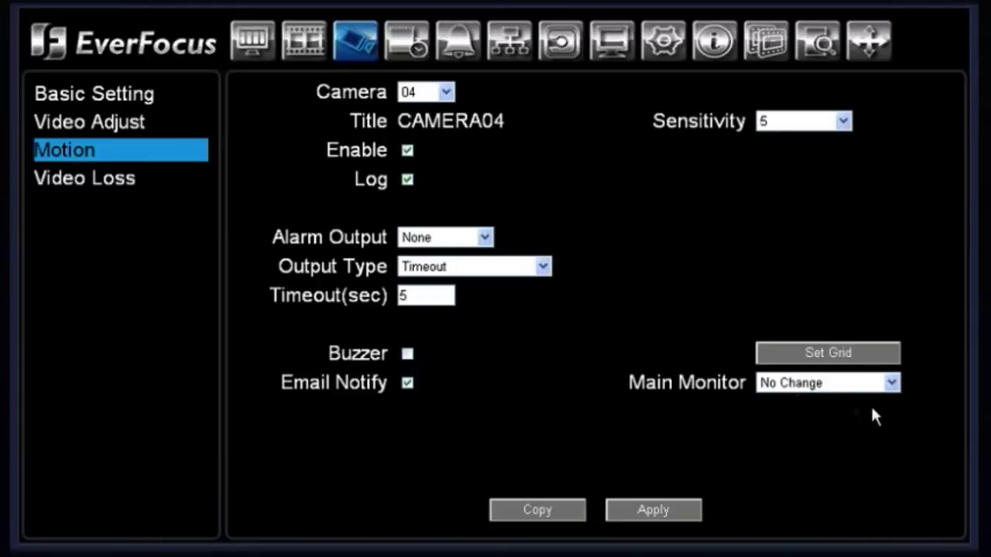
click(889, 384)
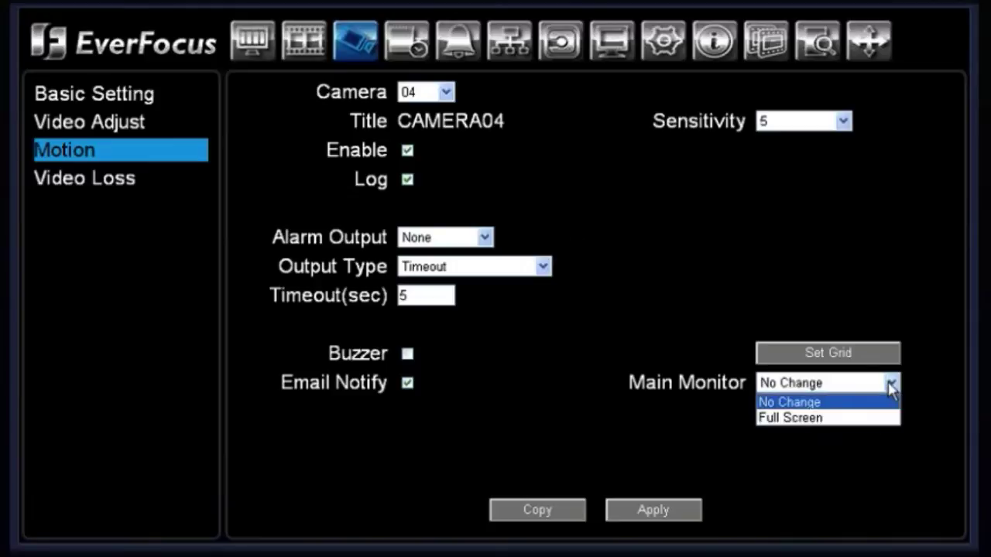
click(863, 417)
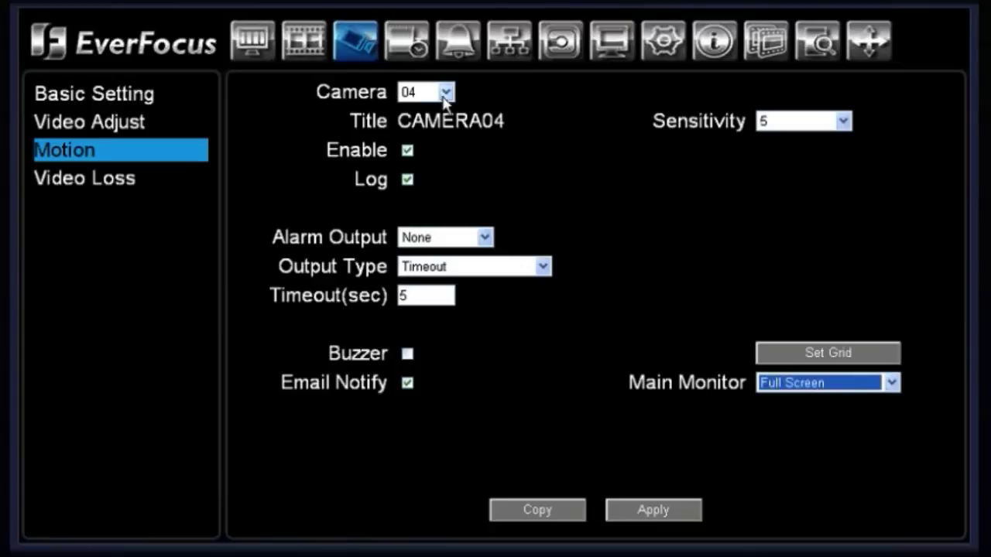
click(892, 385)
click(888, 402)
click(71, 186)
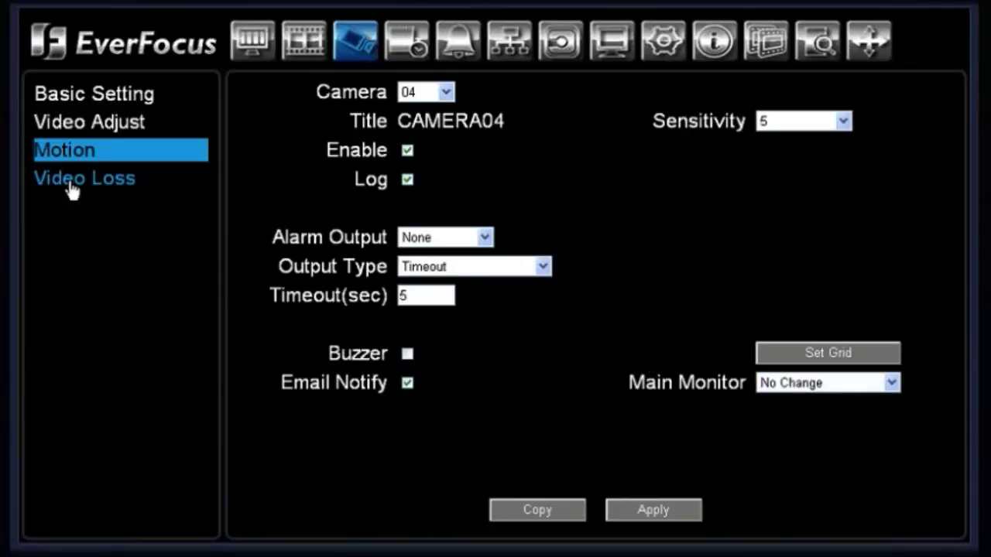
- Keep camera 01 on the Video Loss page and toggle Enable off and back on
click(447, 99)
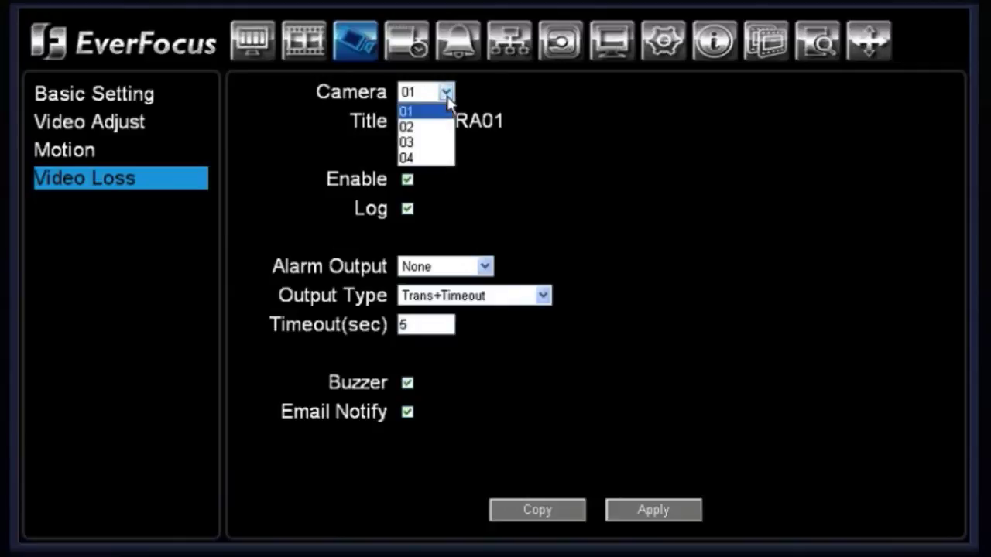
click(447, 98)
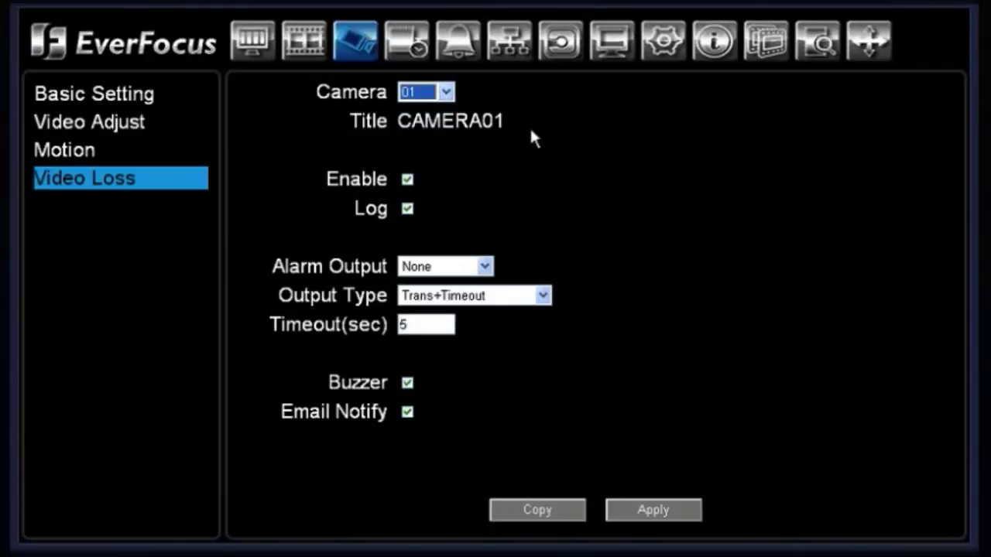
click(407, 179)
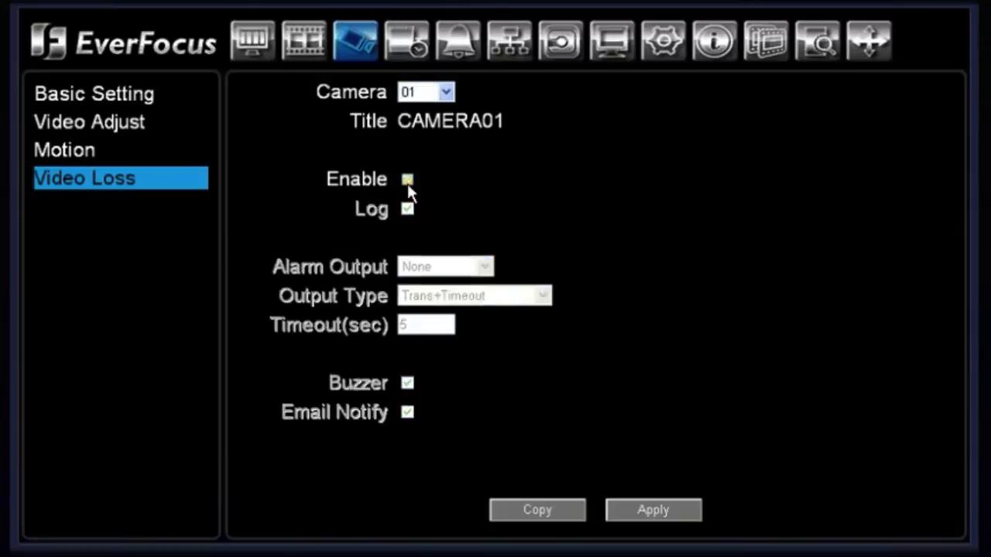
click(408, 179)
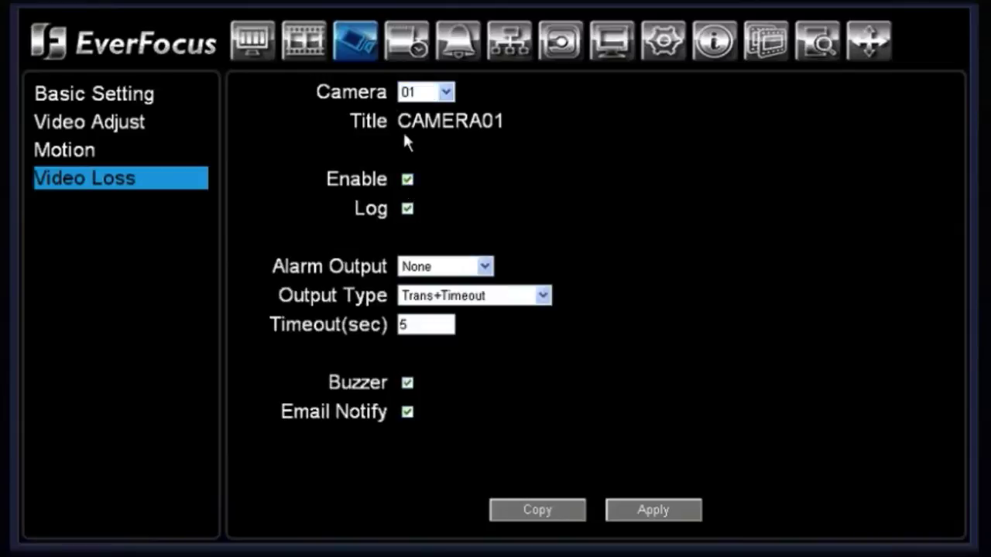